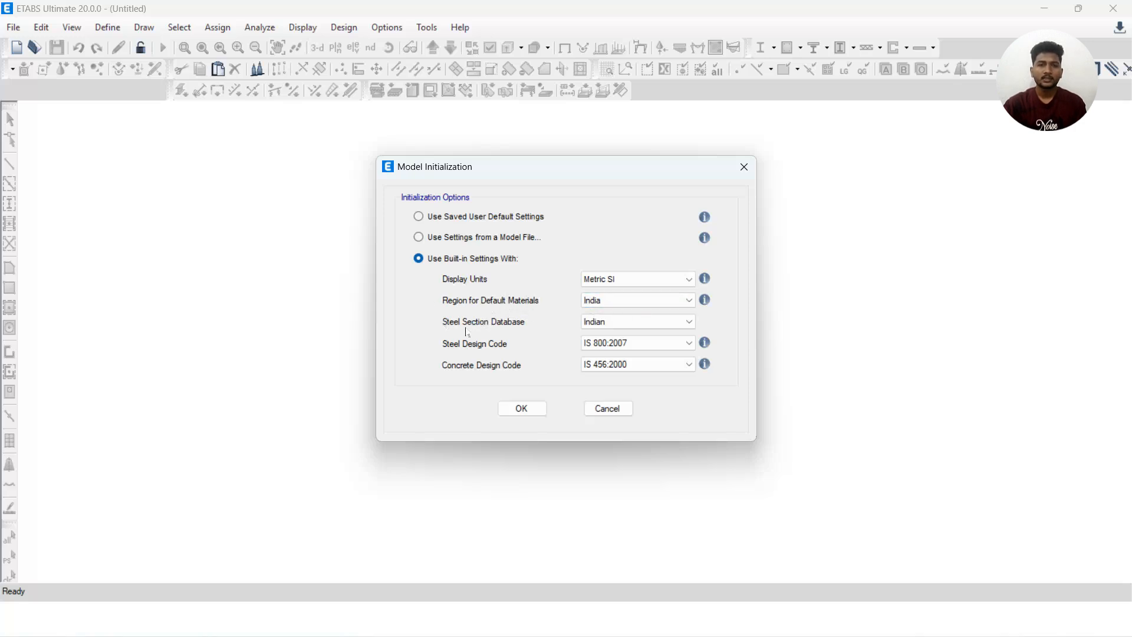
Initialize a blank model with built-in Metric SI units, India materials, Indian steel sections, IS 800:2007 and IS 456:2000
left_click(611, 324)
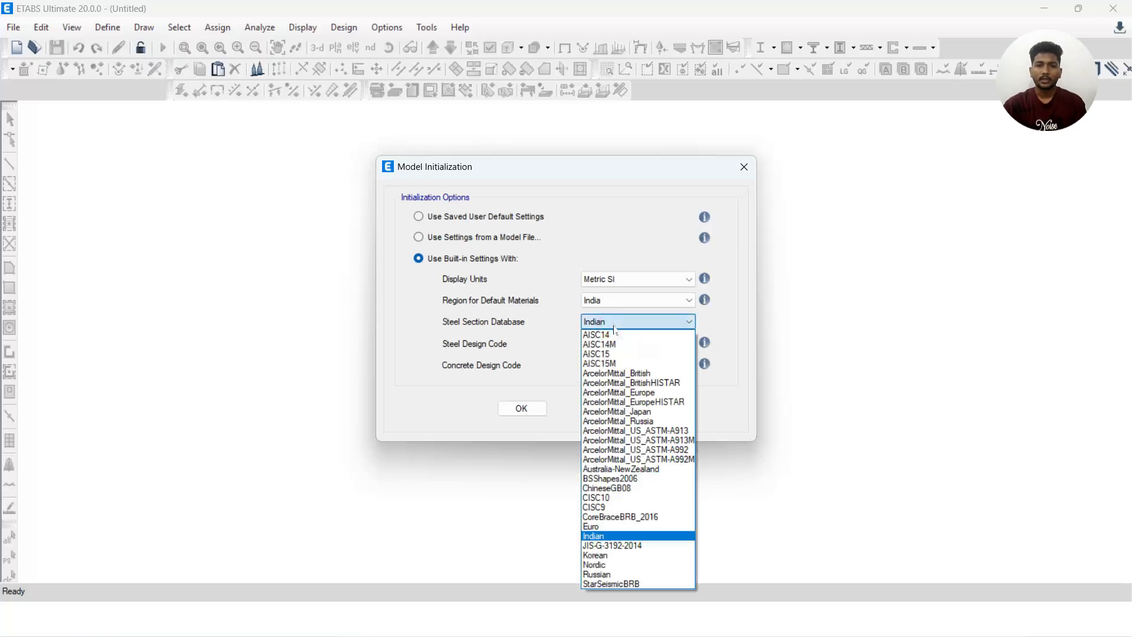
left_click(614, 328)
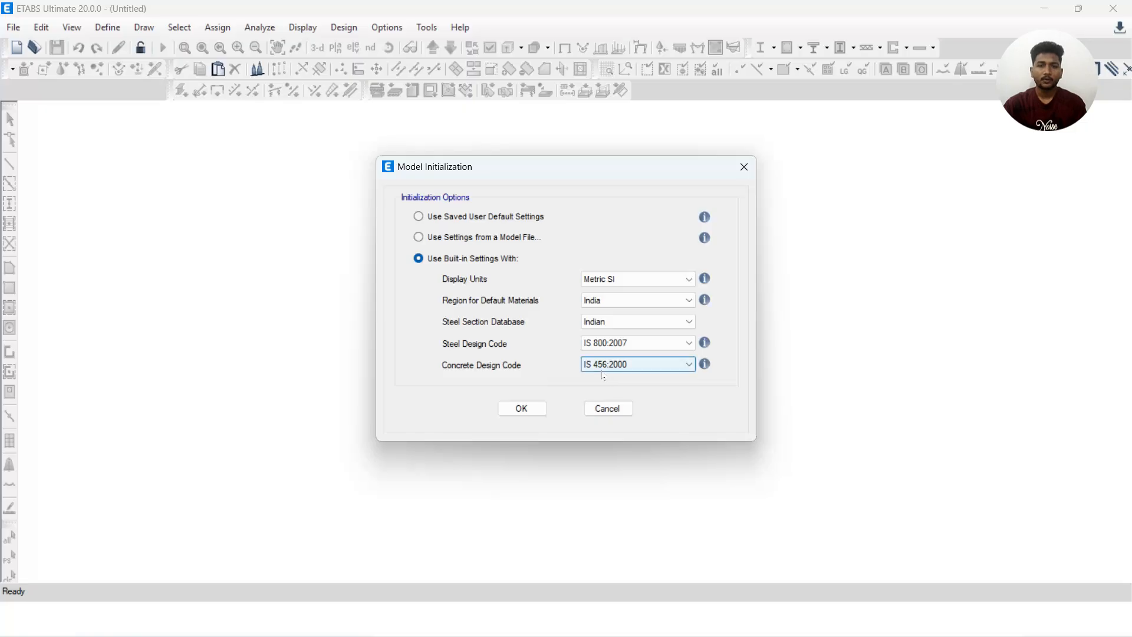
left_click(626, 365)
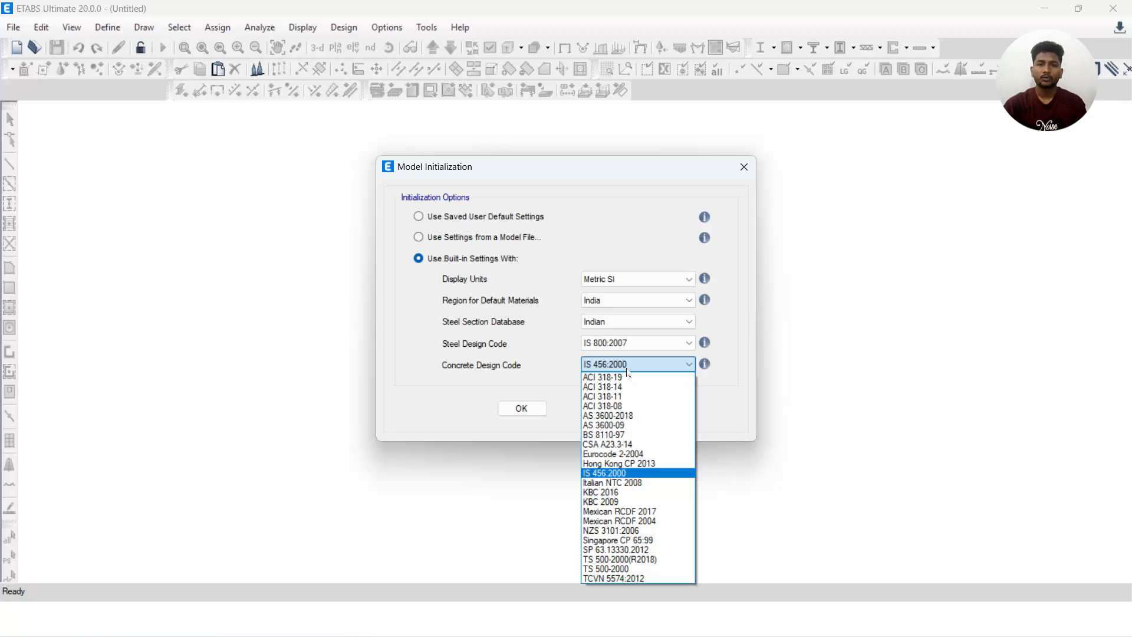
left_click(551, 370)
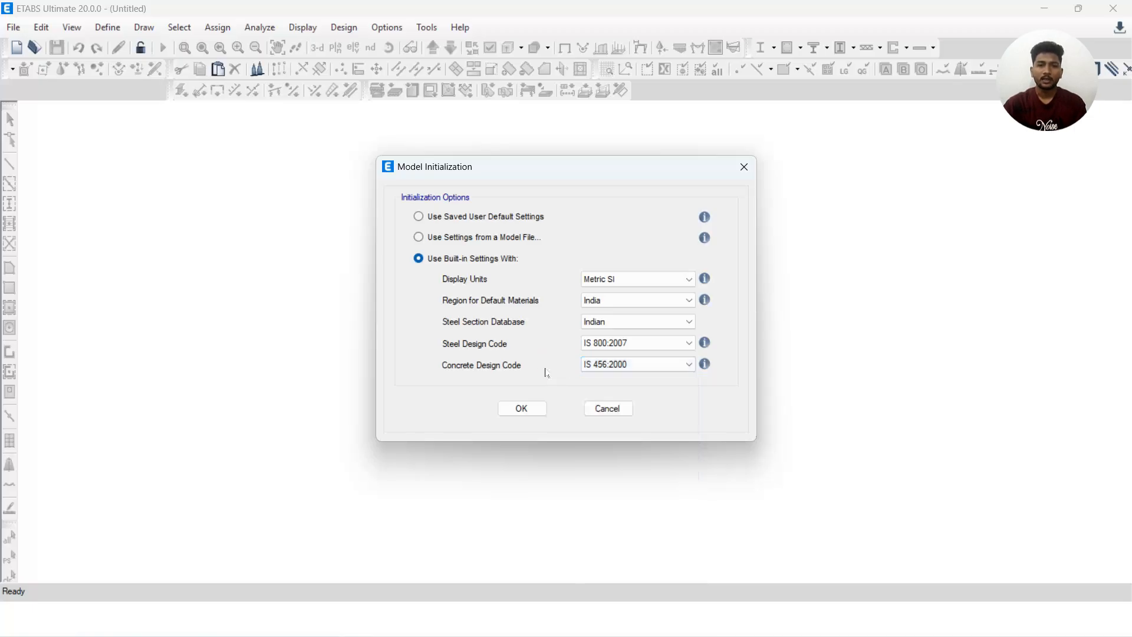
left_click(522, 415)
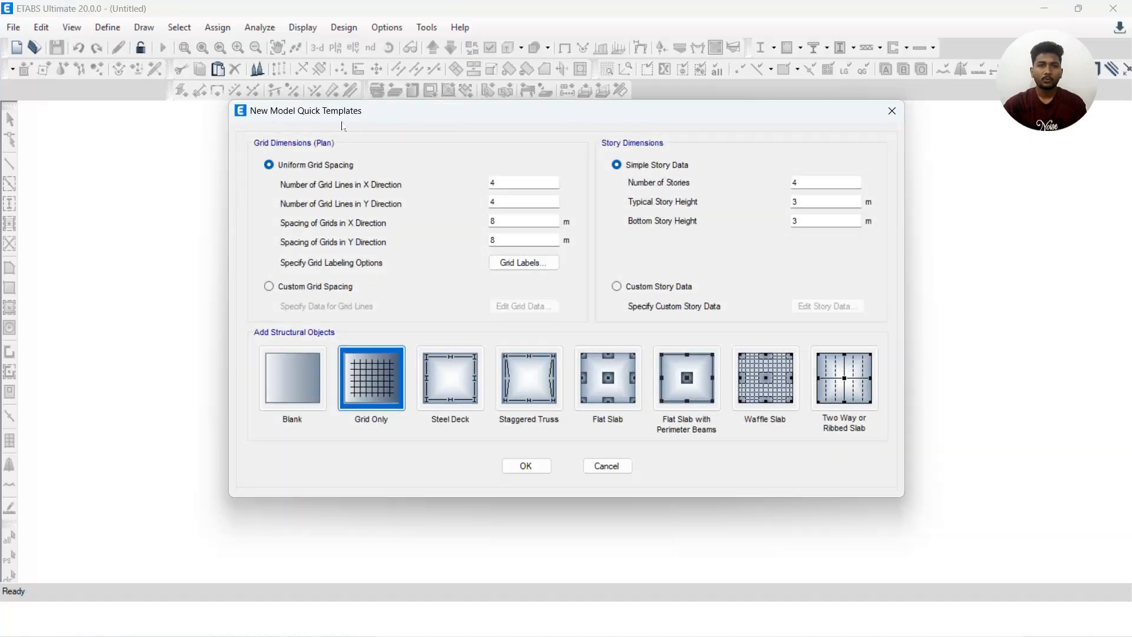
left_click(310, 367)
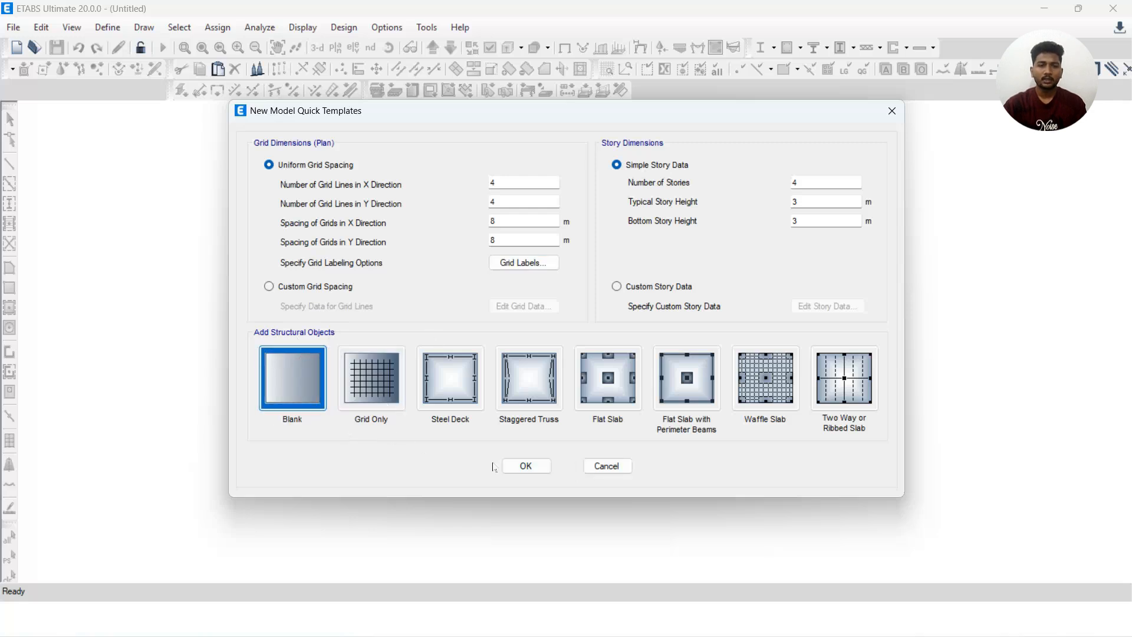
left_click(526, 466)
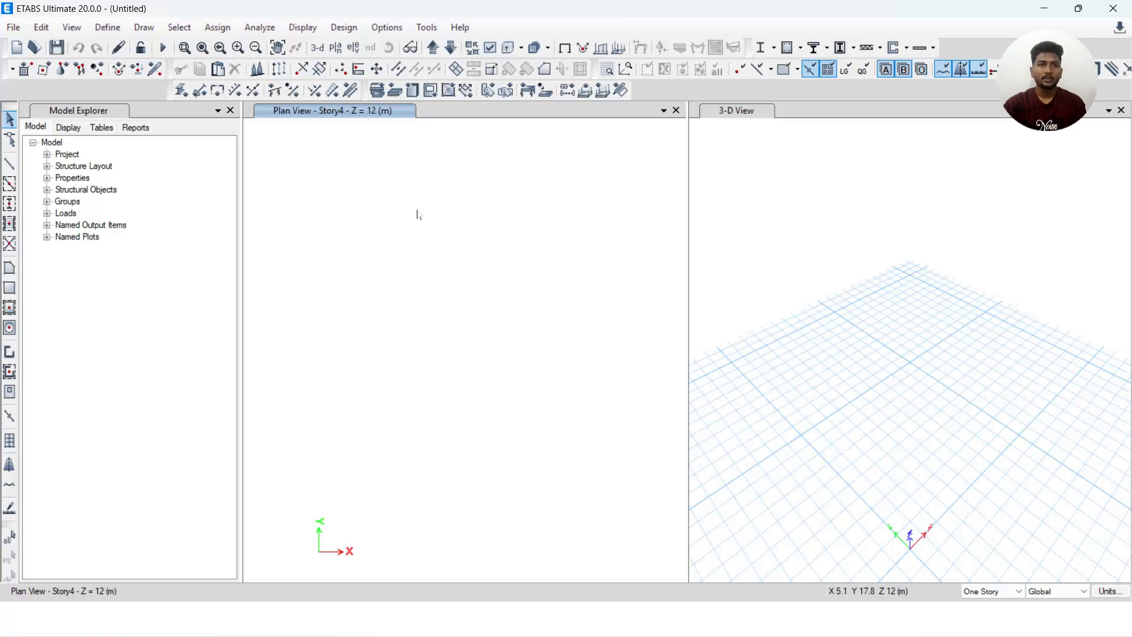
Start an ETABS .e2k text file import without saving the untitled model, and browse to the GC.06.STS.601 folder
left_click(15, 29)
mouse_move(42, 155)
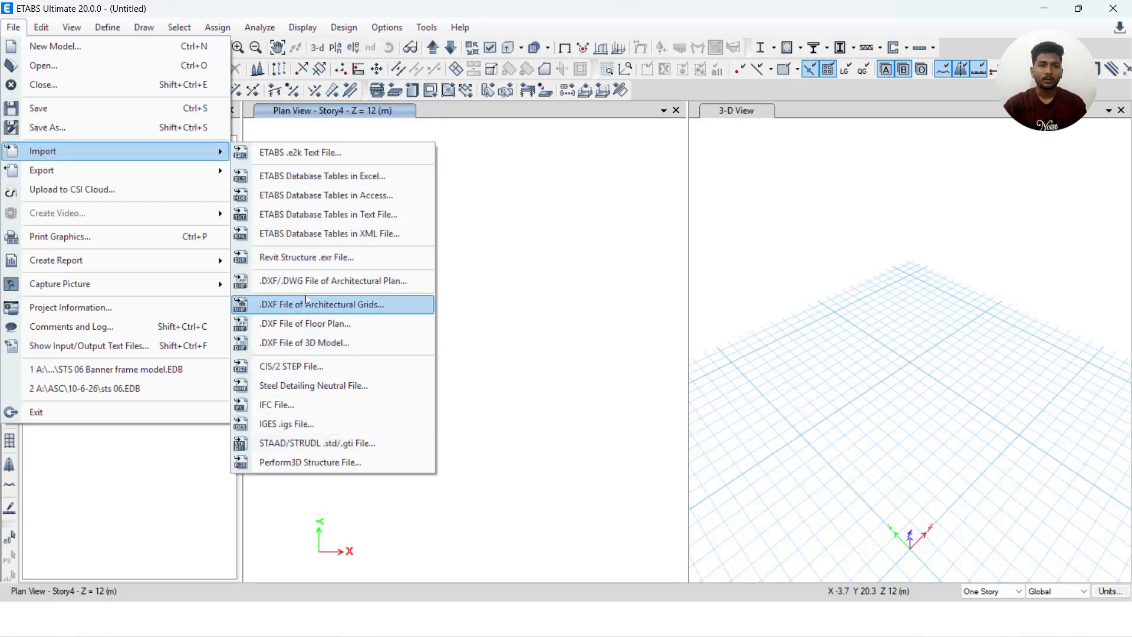
left_click(326, 153)
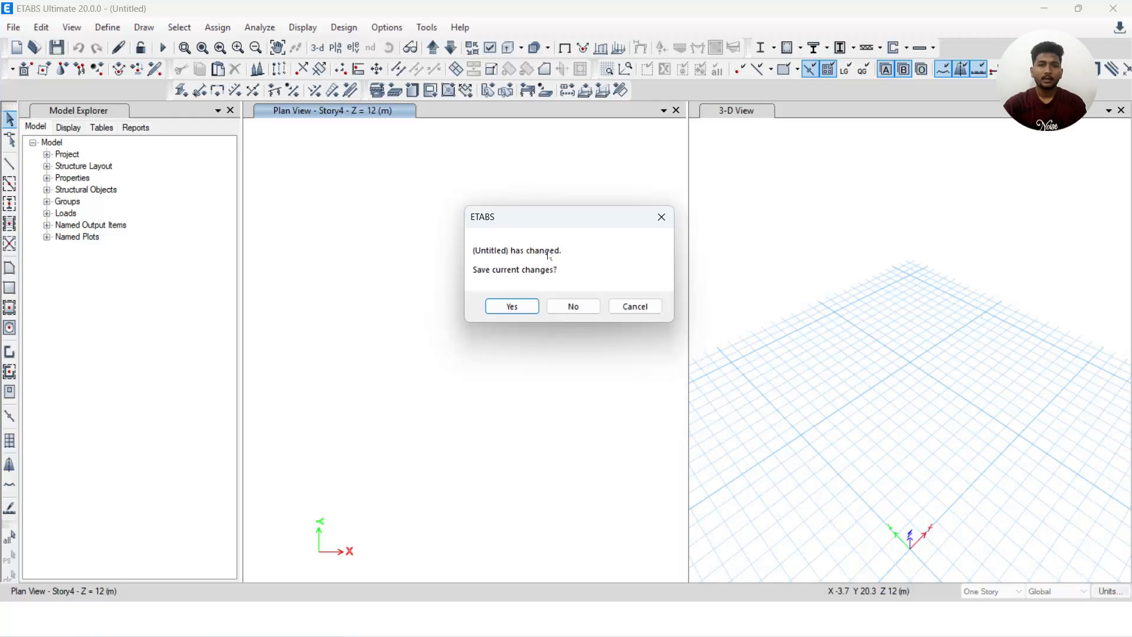
left_click(574, 307)
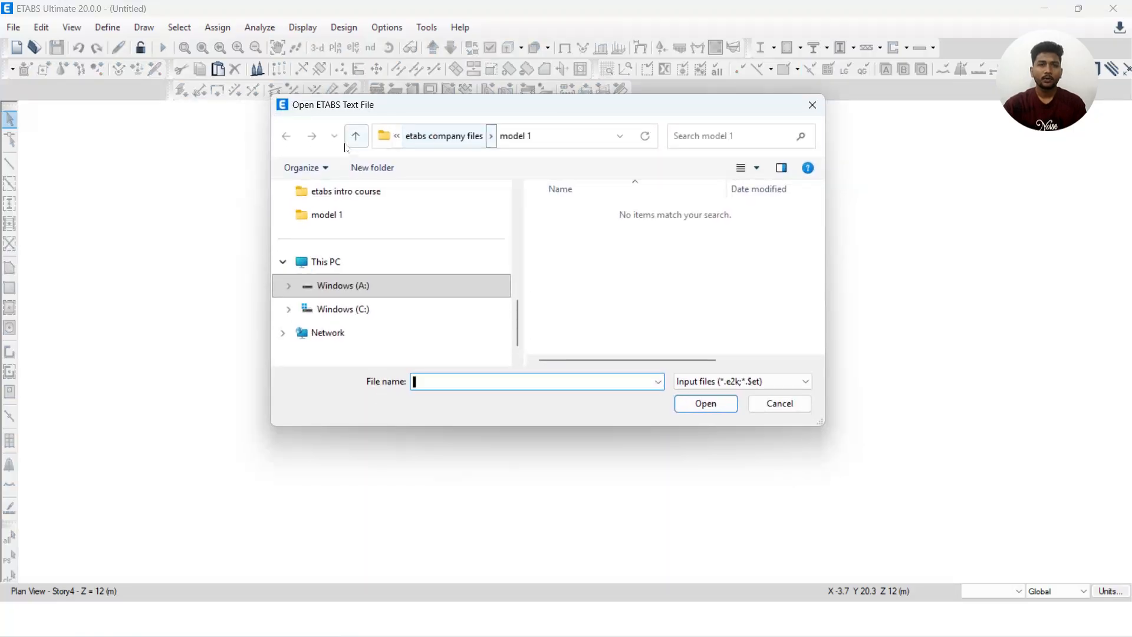
scroll(394, 211, "up", 1)
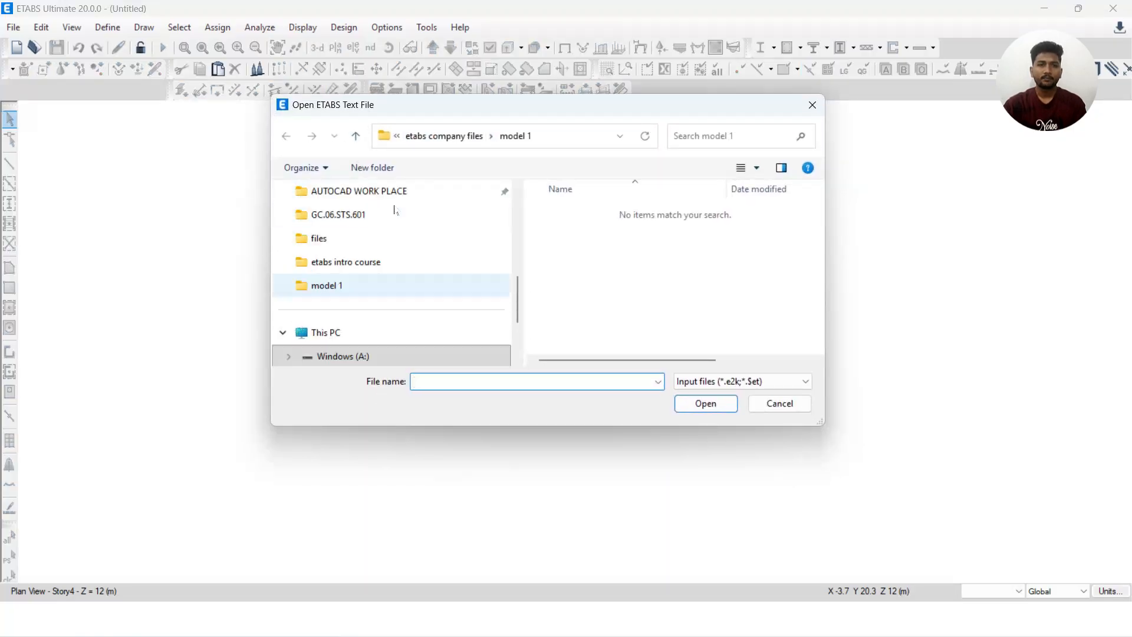
left_click(364, 222)
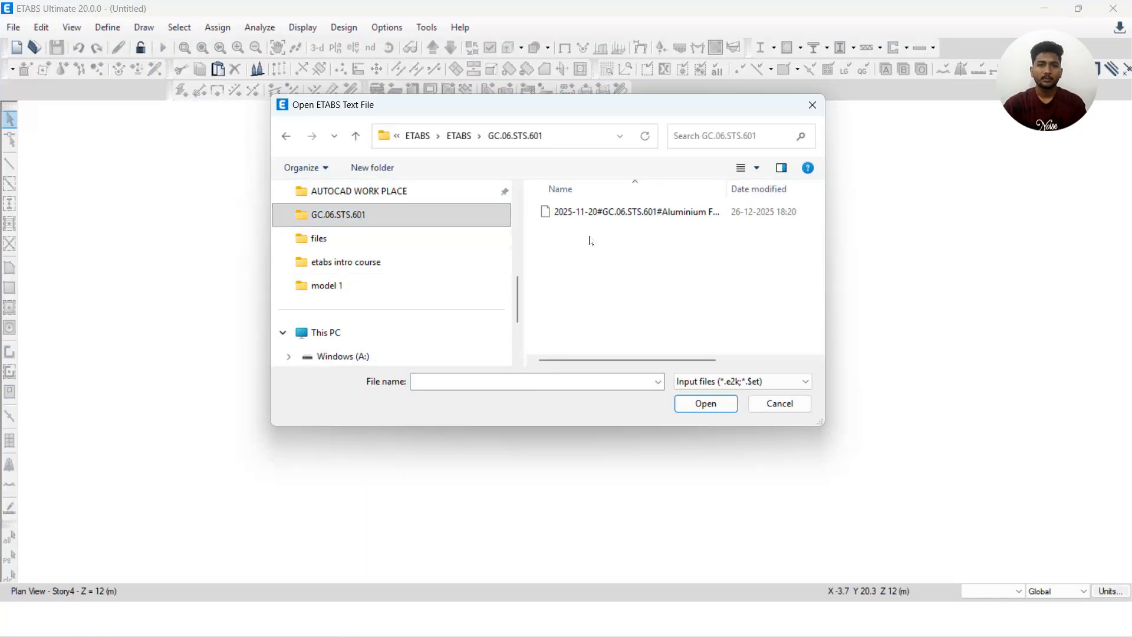
left_click(459, 135)
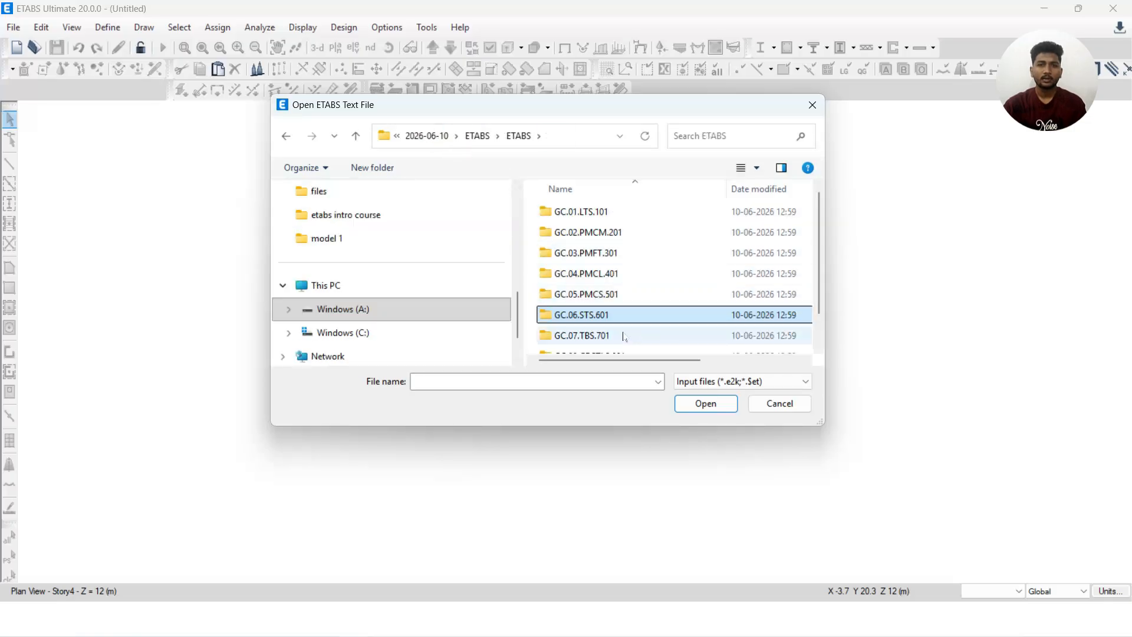
double_click(617, 315)
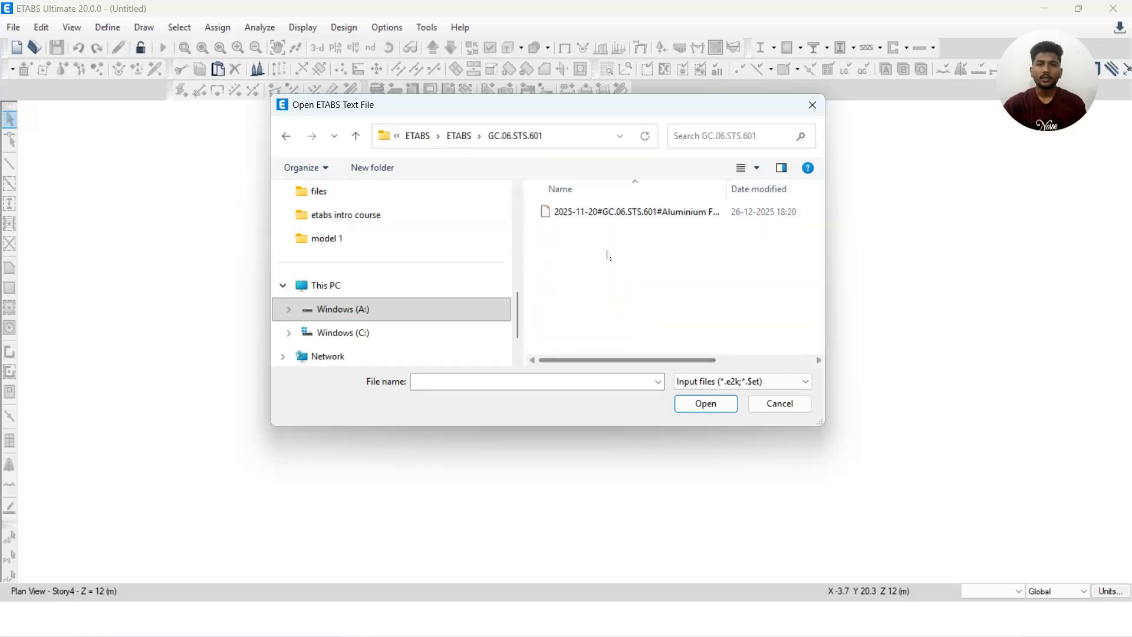
Examine the folder's contents with the All Files (*.*) filter, and restore the Input files (*.e2k;*.$et) filter
left_click(758, 383)
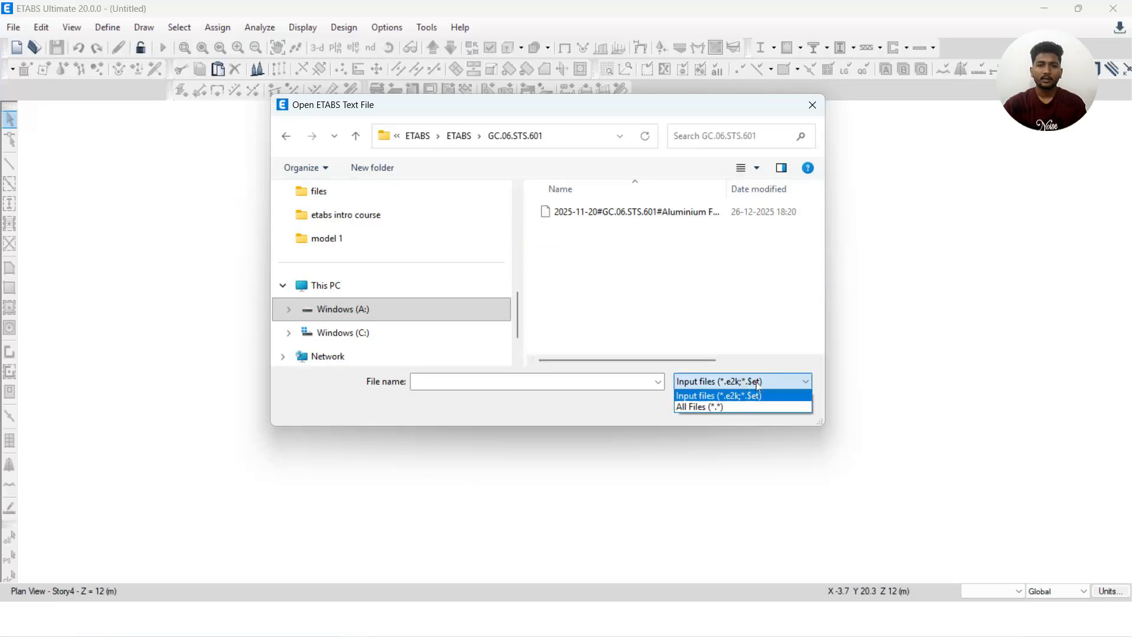
left_click(606, 288)
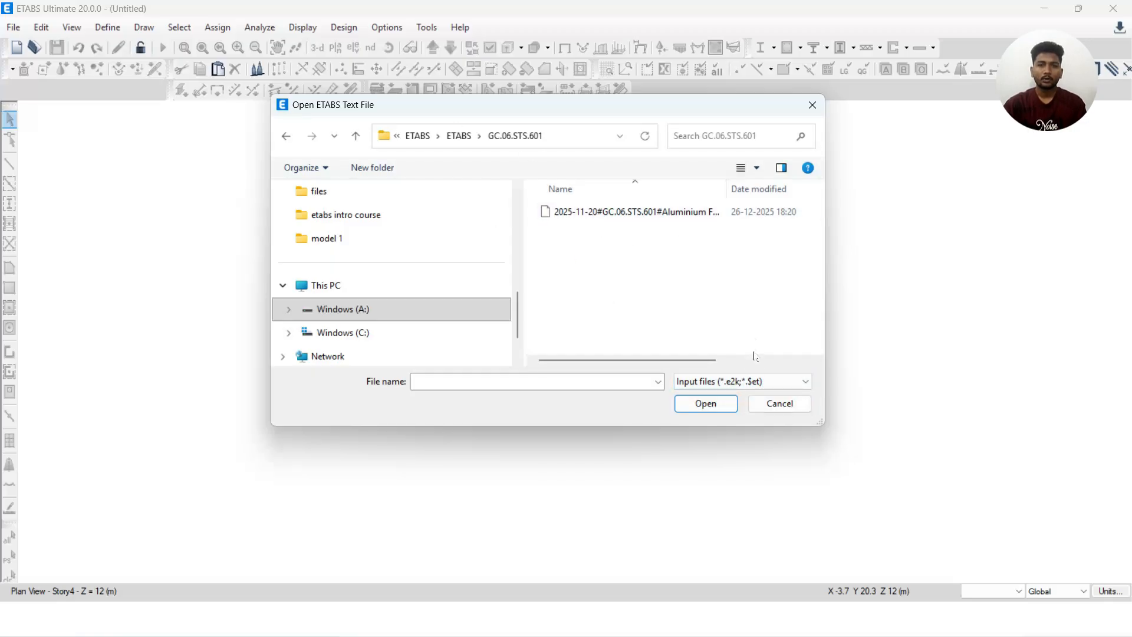
left_click(757, 383)
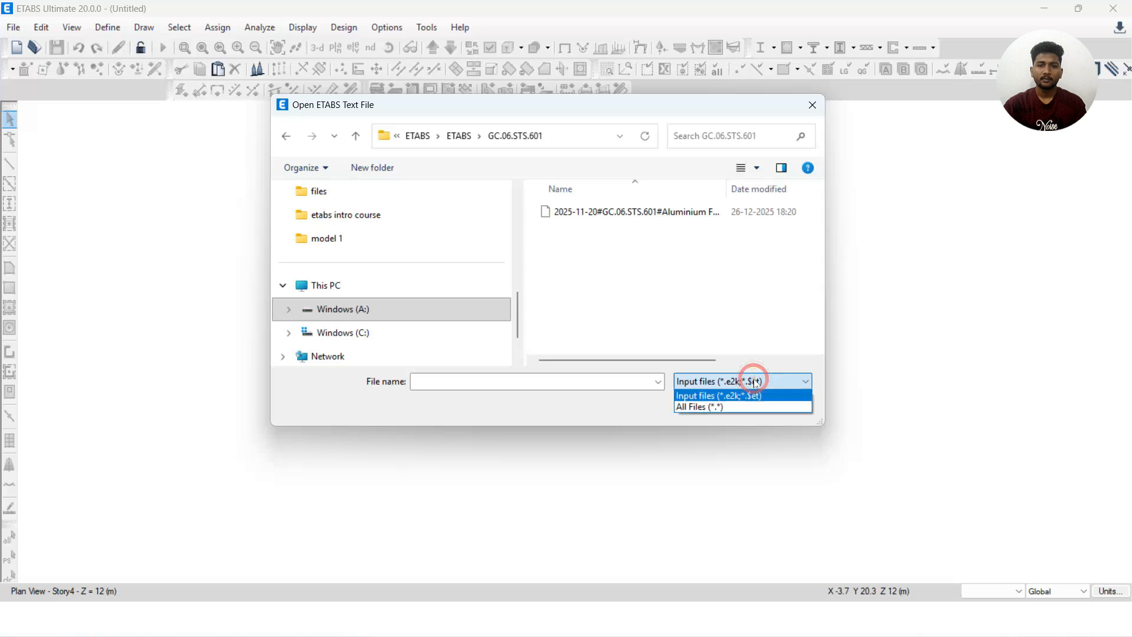
left_click(731, 407)
scroll(671, 258, "down", 3)
scroll(672, 258, "up", 3)
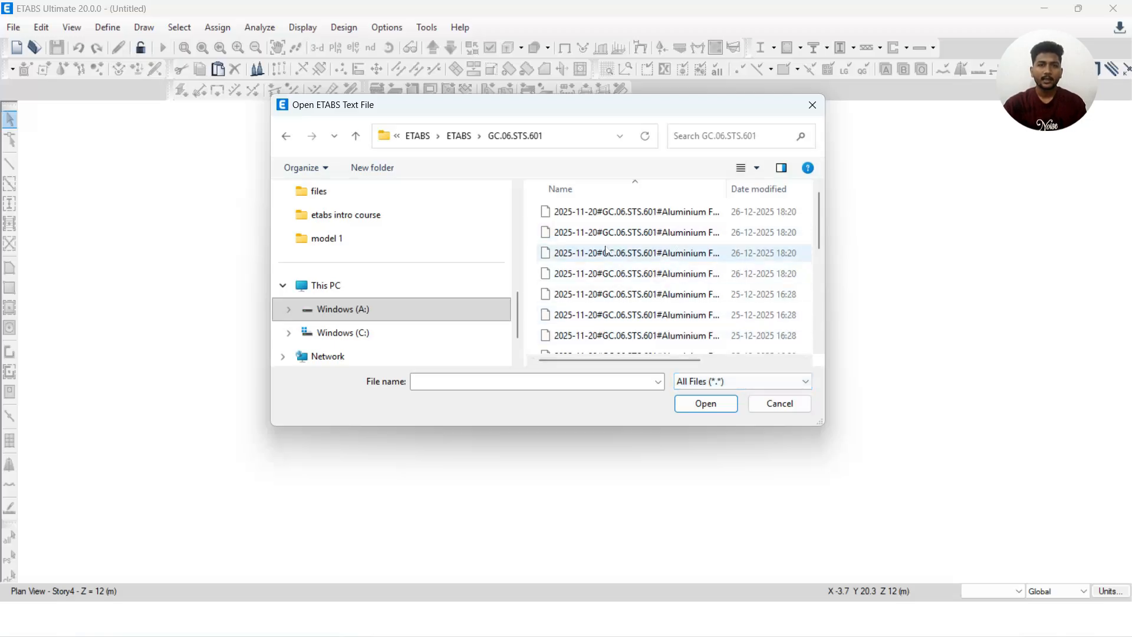
scroll(708, 283, "down", 3)
scroll(689, 306, "up", 3)
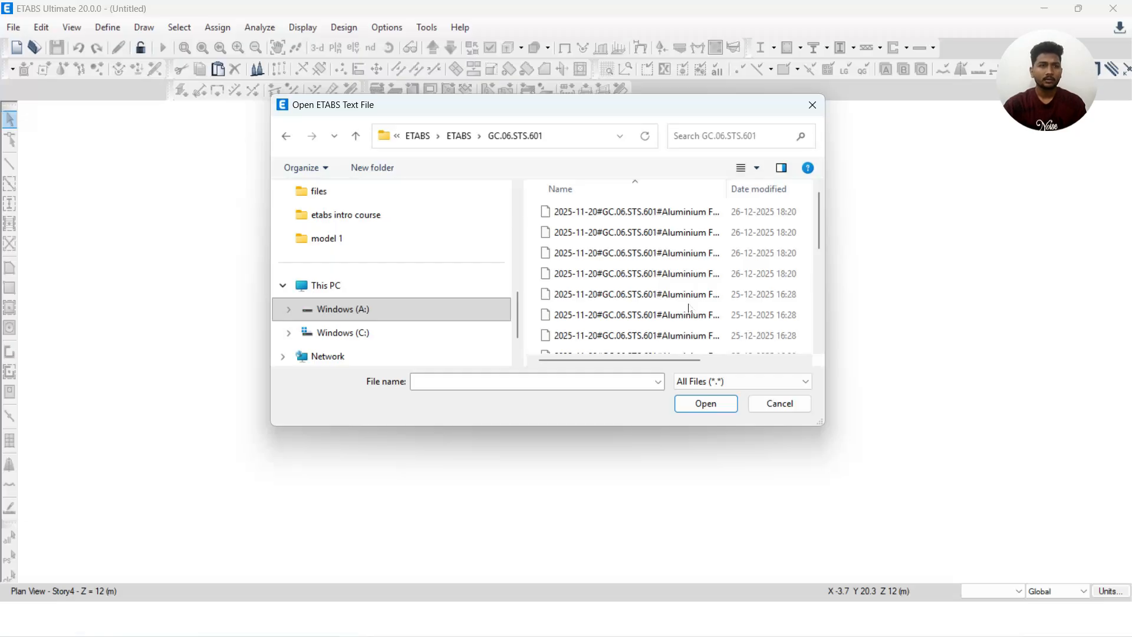
left_click(715, 382)
left_click(722, 395)
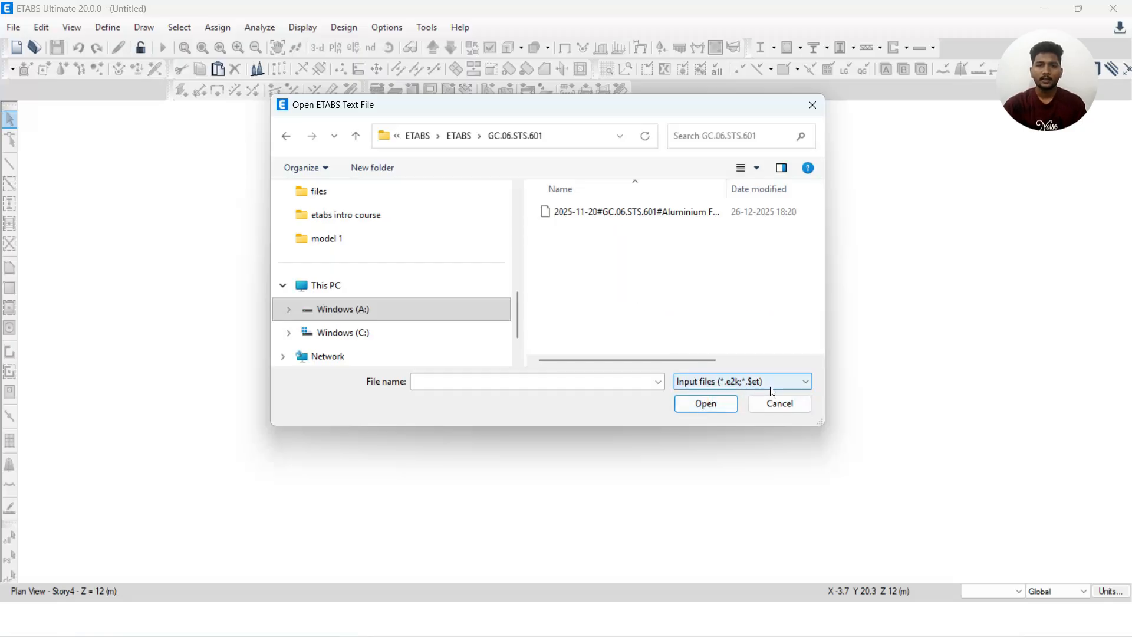
Import the text file 2025-11-20#GC.06.STS.601#Aluminium Framing.$et to rebuild the model
left_click(704, 212)
left_click(700, 406)
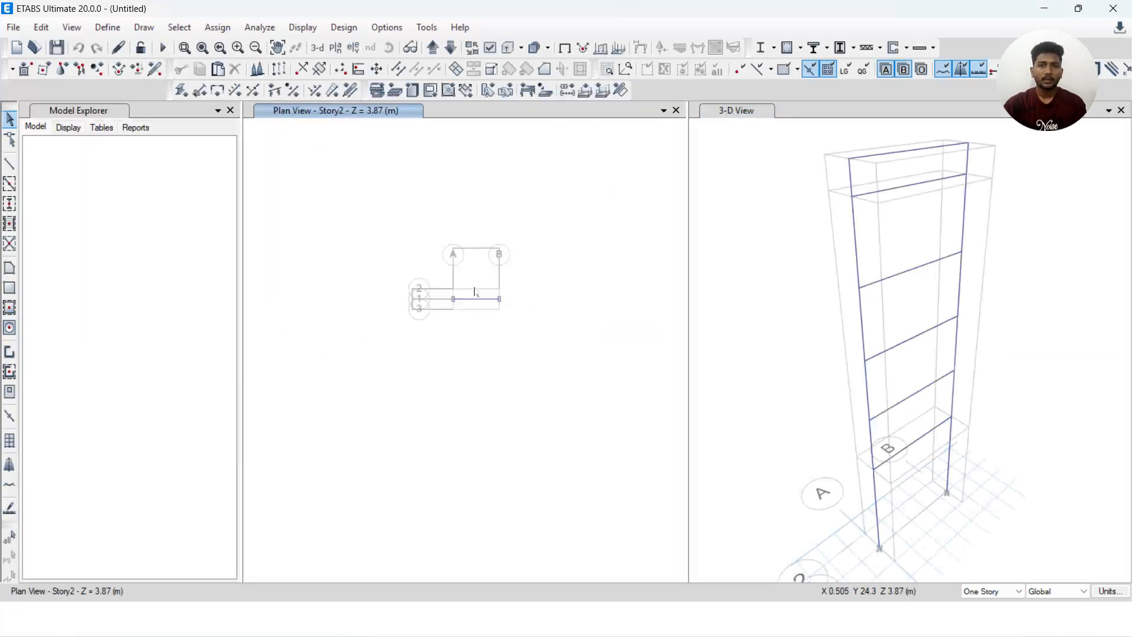
scroll(474, 292, "up", 3)
middle_click_drag(533, 294, 579, 319)
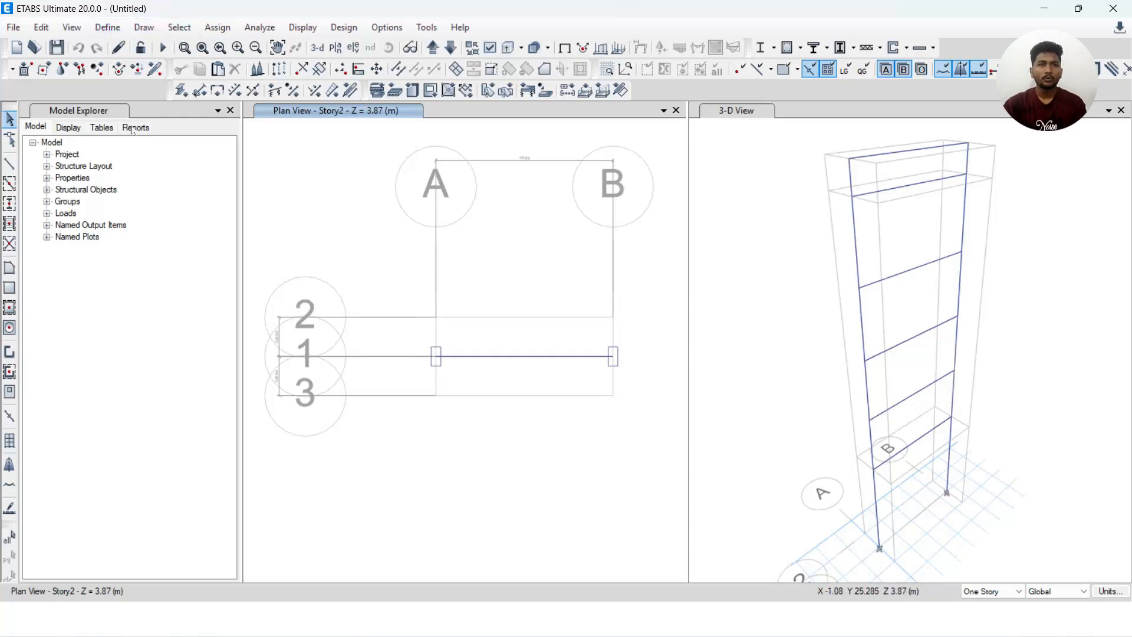
Review the imported model's list of frame section properties and close it without changes
left_click(107, 27)
mouse_move(128, 68)
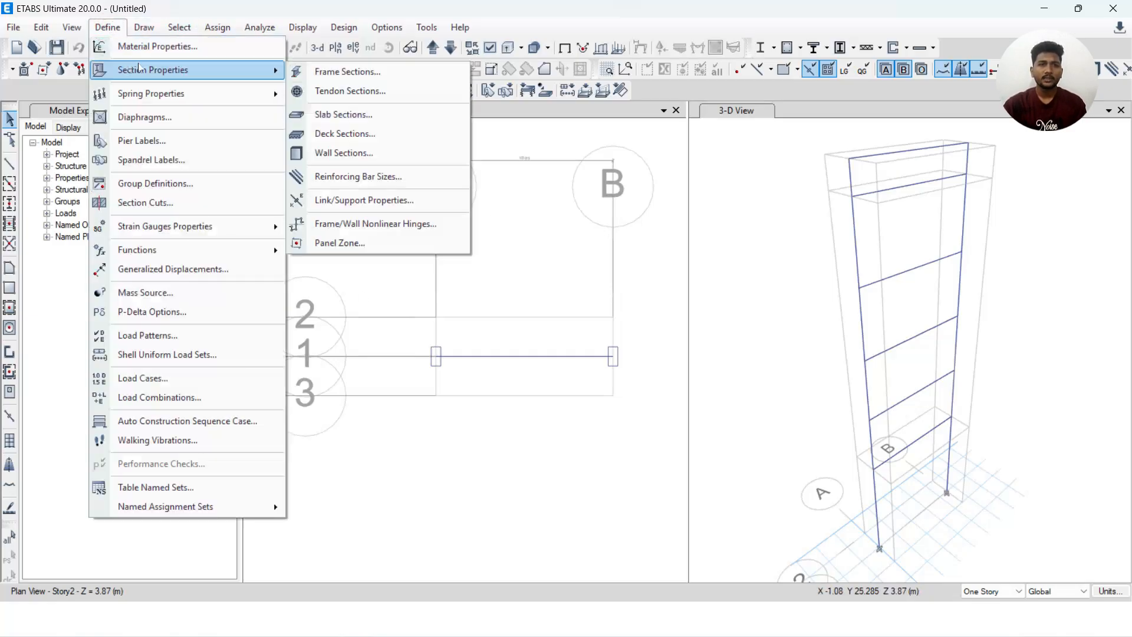
left_click(311, 70)
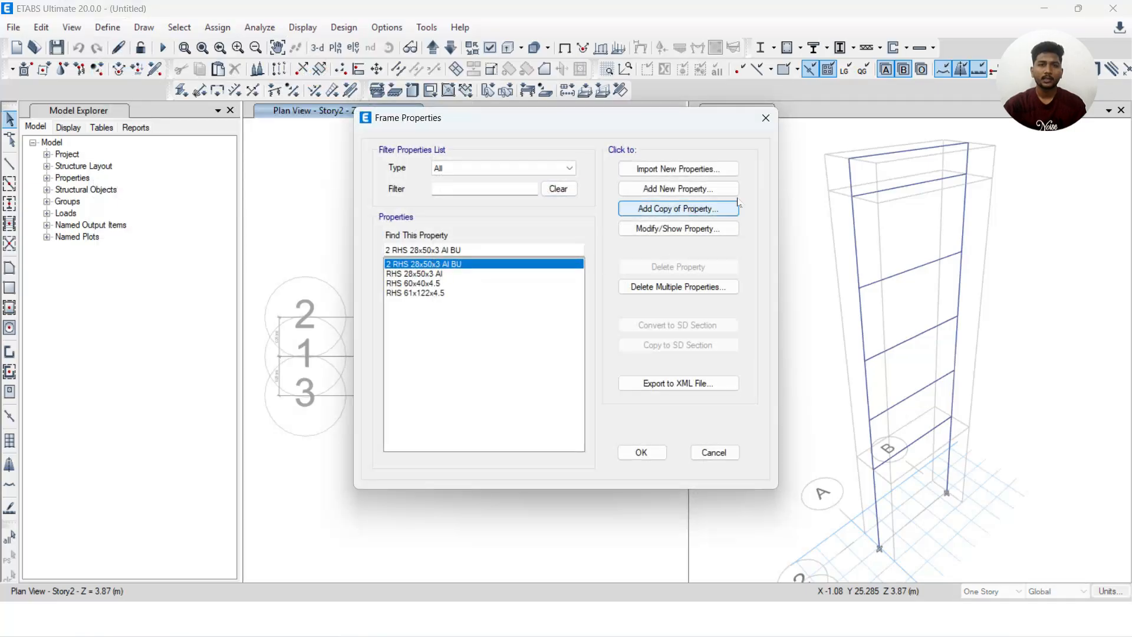
left_click(766, 117)
Review the imported material definitions, including Aluminum AA 5052, and close the list without changes
left_click(107, 25)
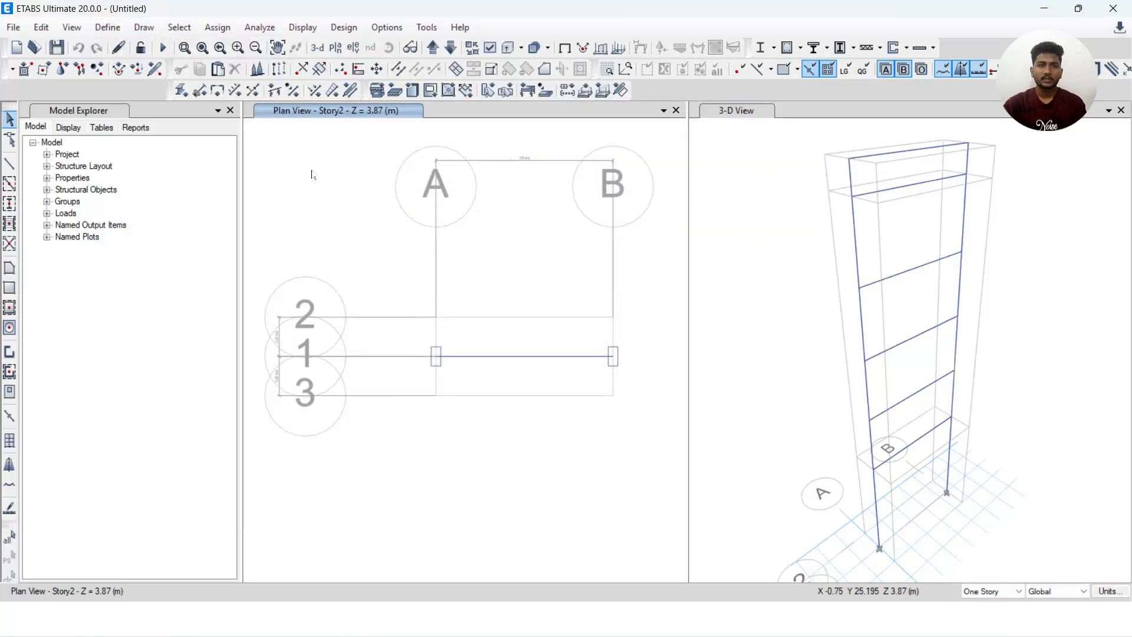
left_click(108, 27)
left_click(113, 48)
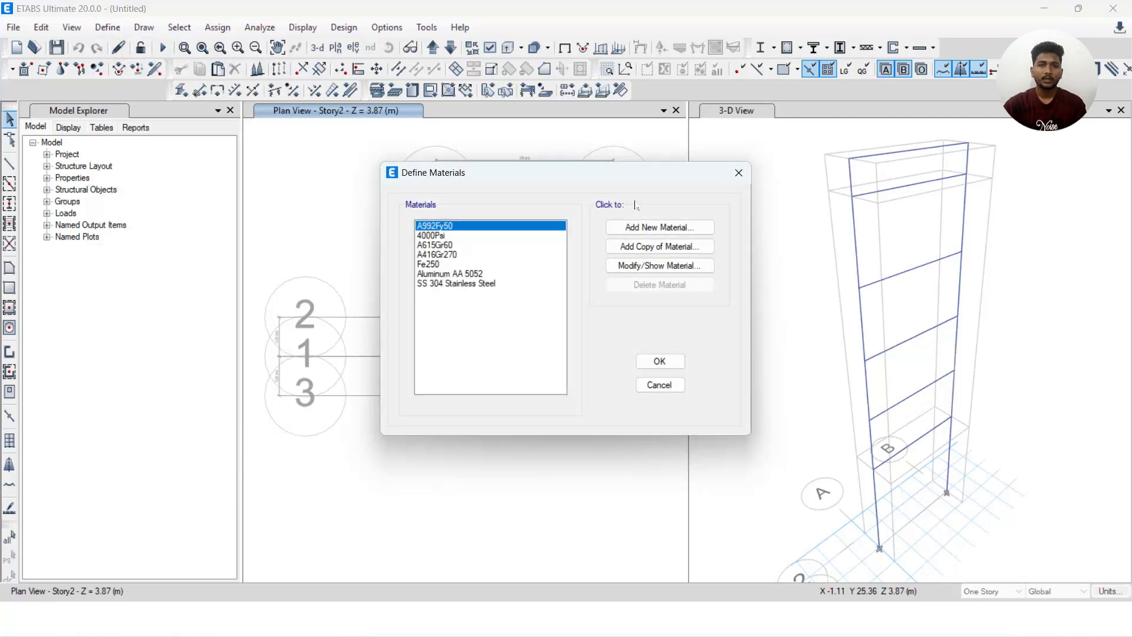
left_click(467, 275)
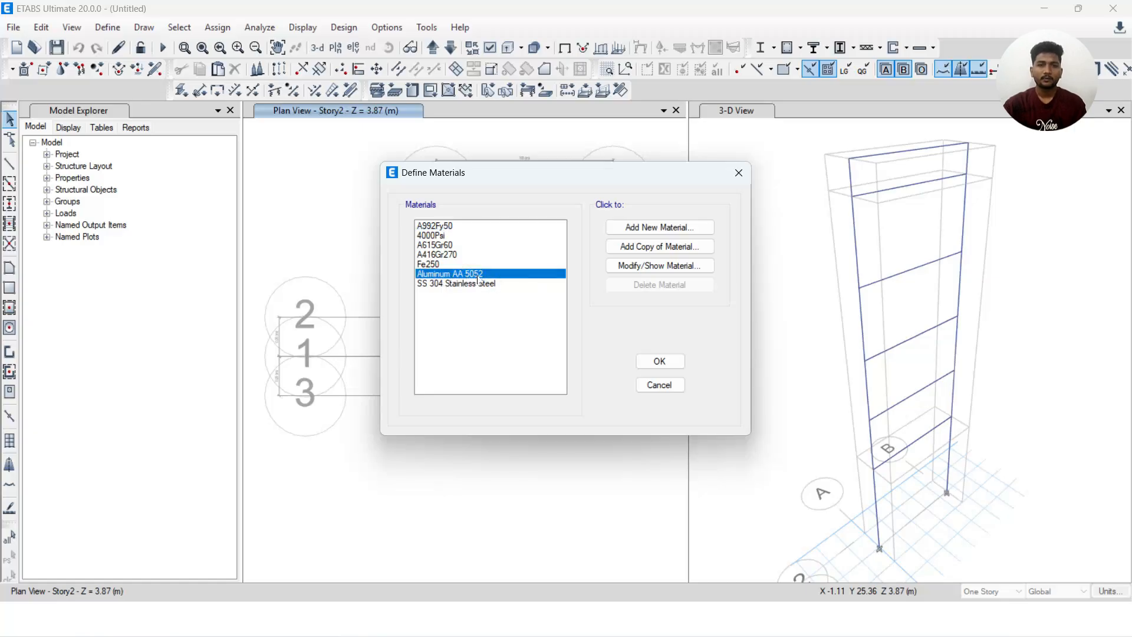
left_click(739, 173)
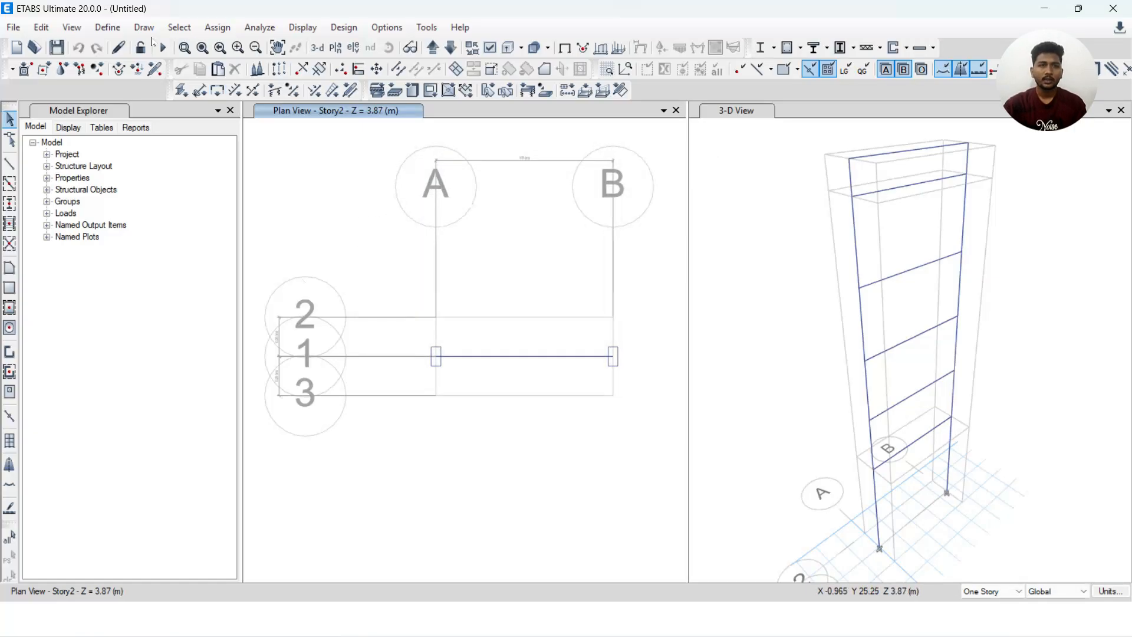
Check the imported load patterns, including the seismic EQ x and EQ y entries, and close the definitions without changes
left_click(107, 27)
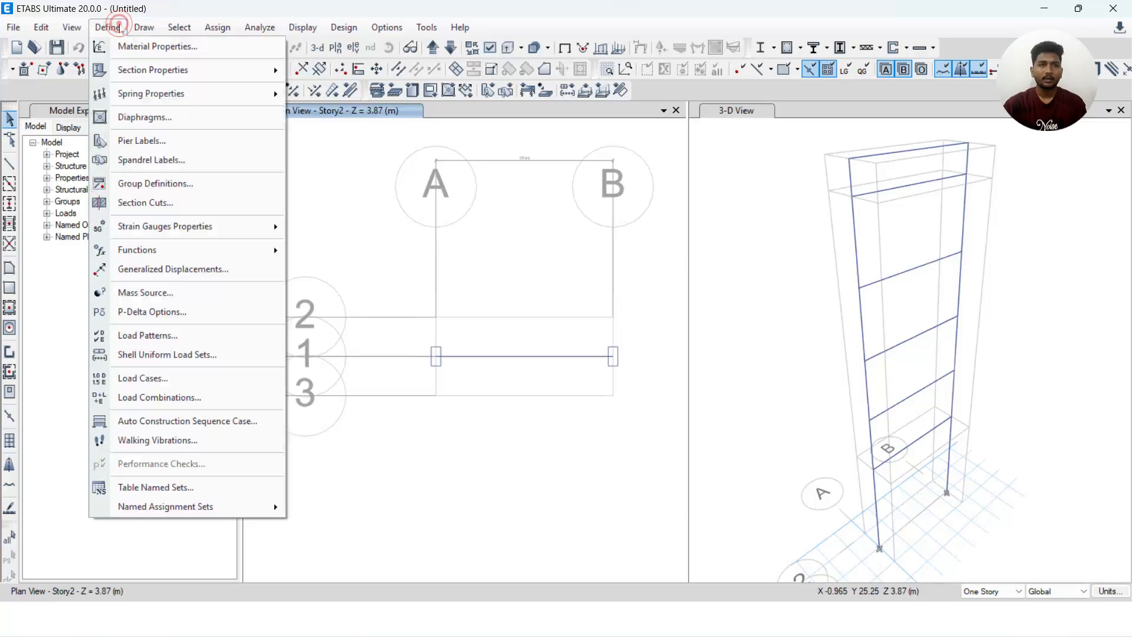
left_click(148, 336)
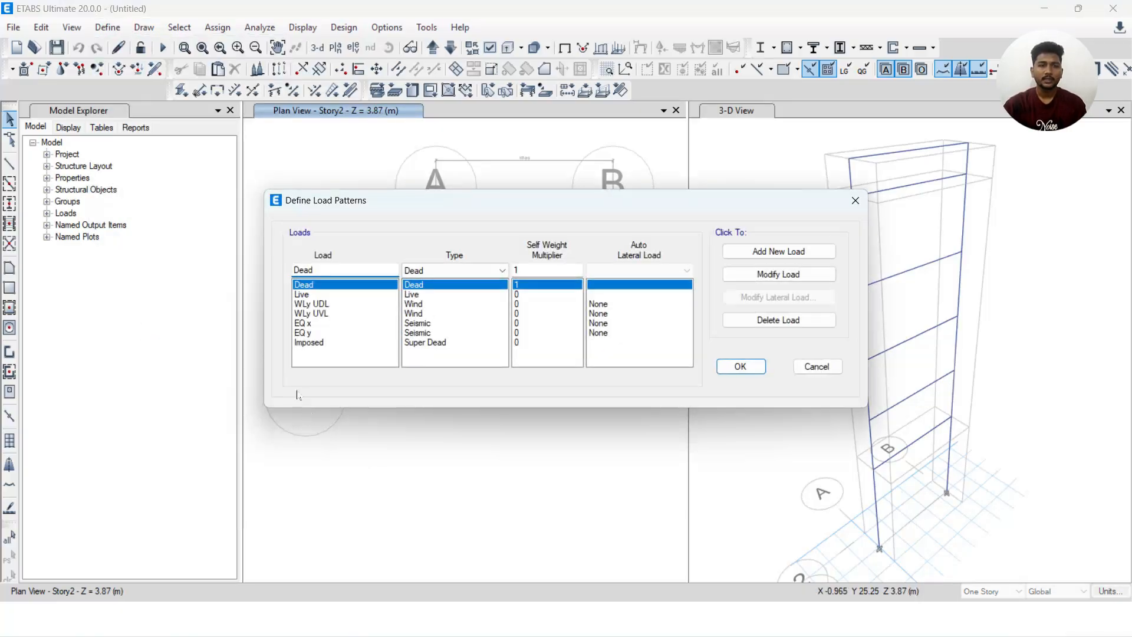
left_click(324, 332)
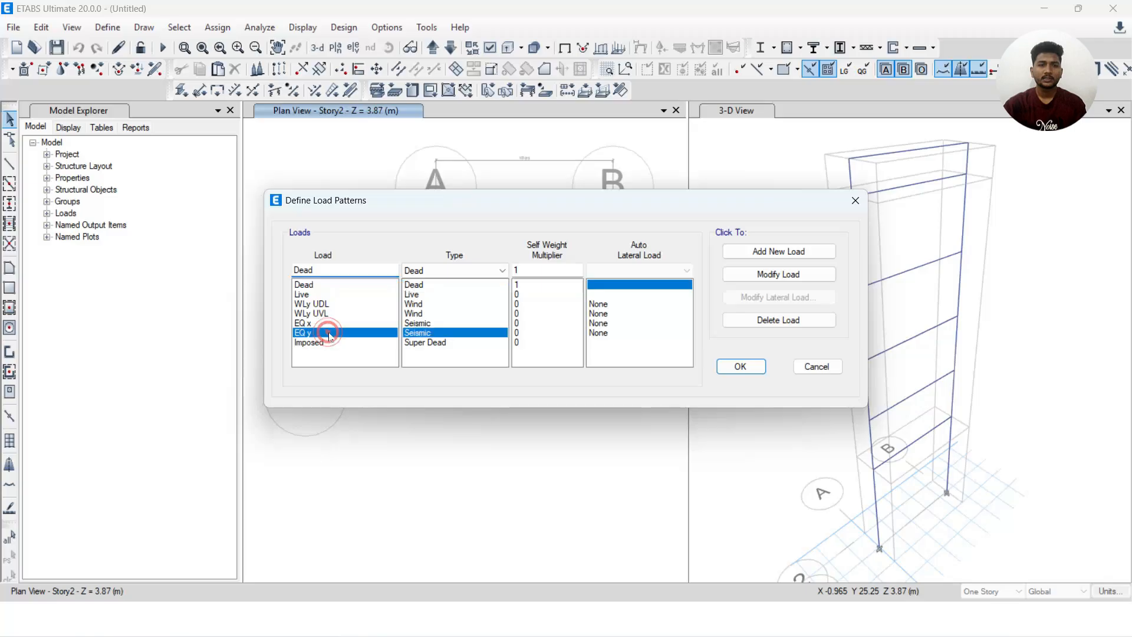
left_click(324, 323)
left_click(860, 201)
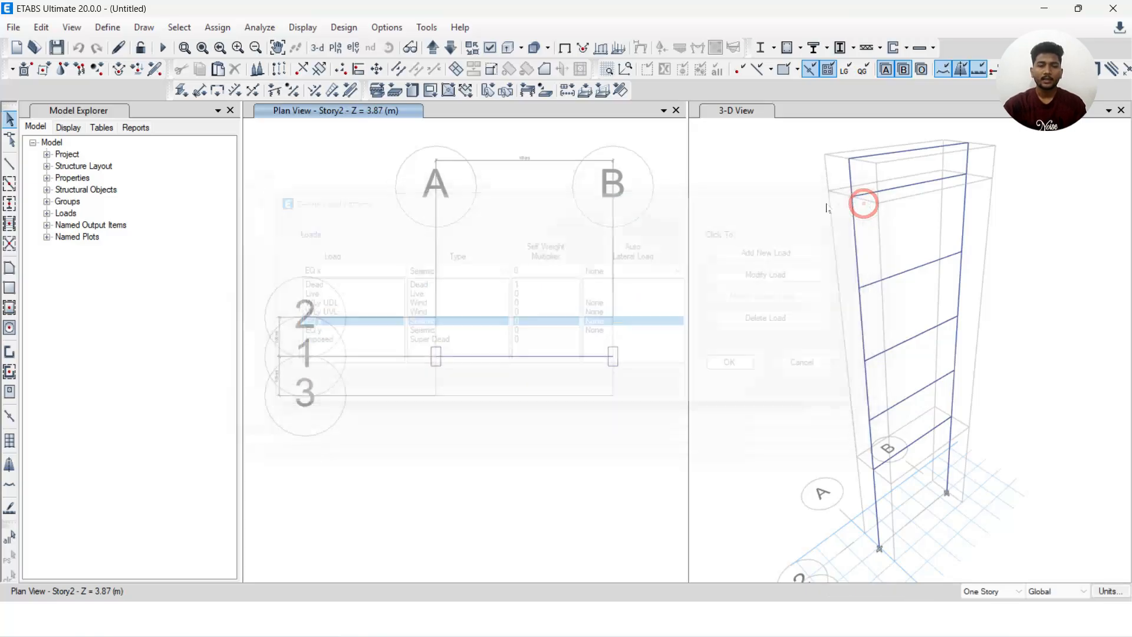
Look through the full list of imported load combinations and close it without changes
left_click(108, 27)
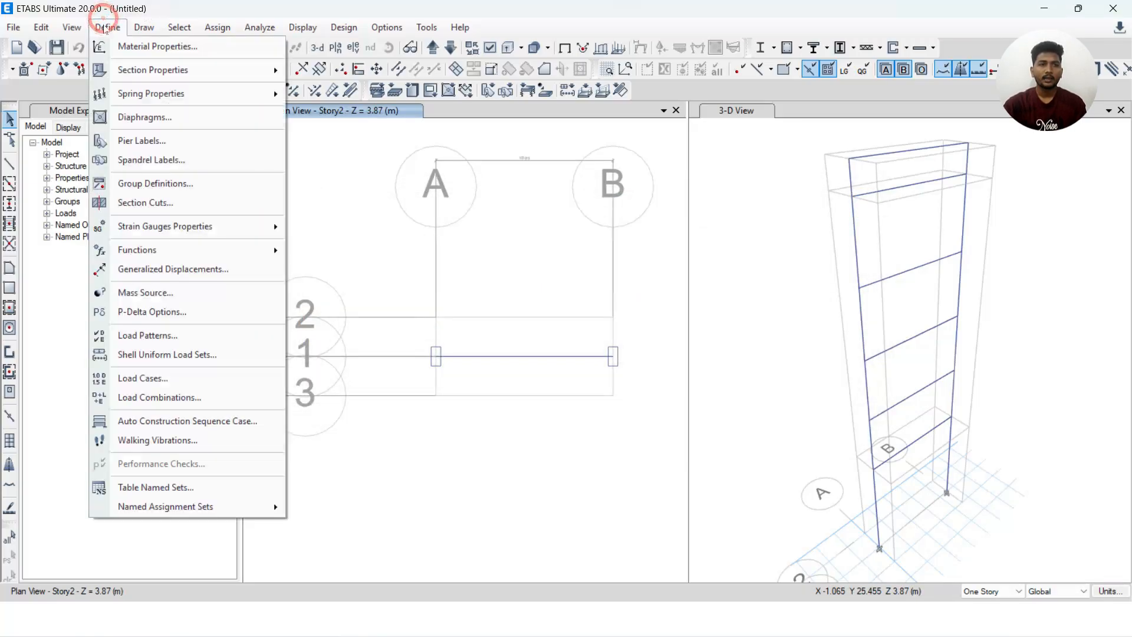
left_click(185, 399)
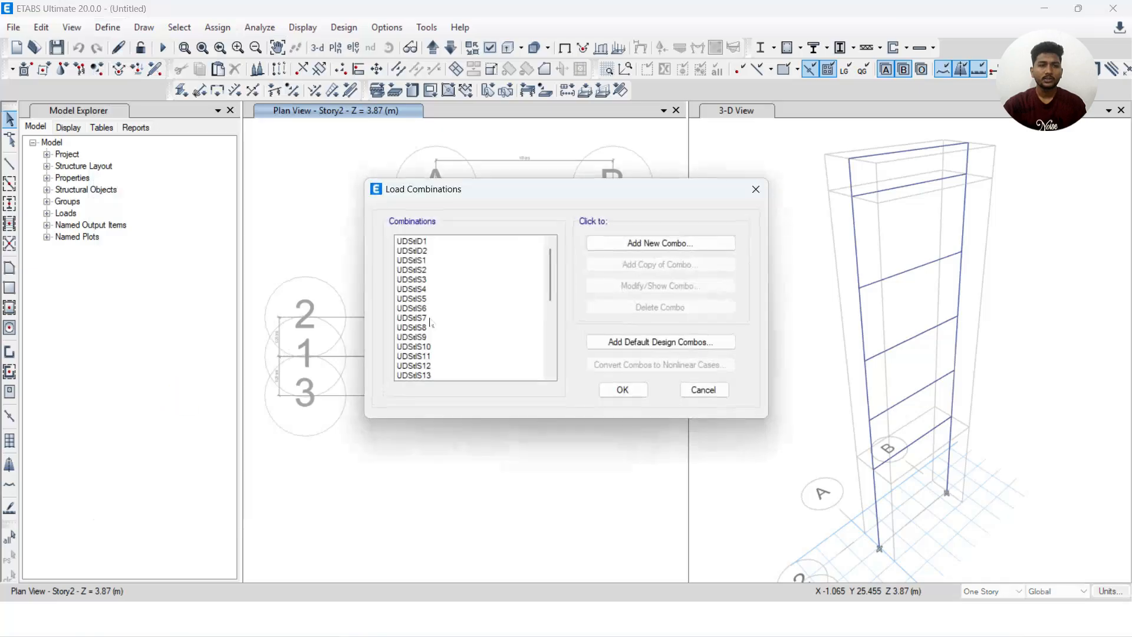
scroll(471, 309, "down", 6)
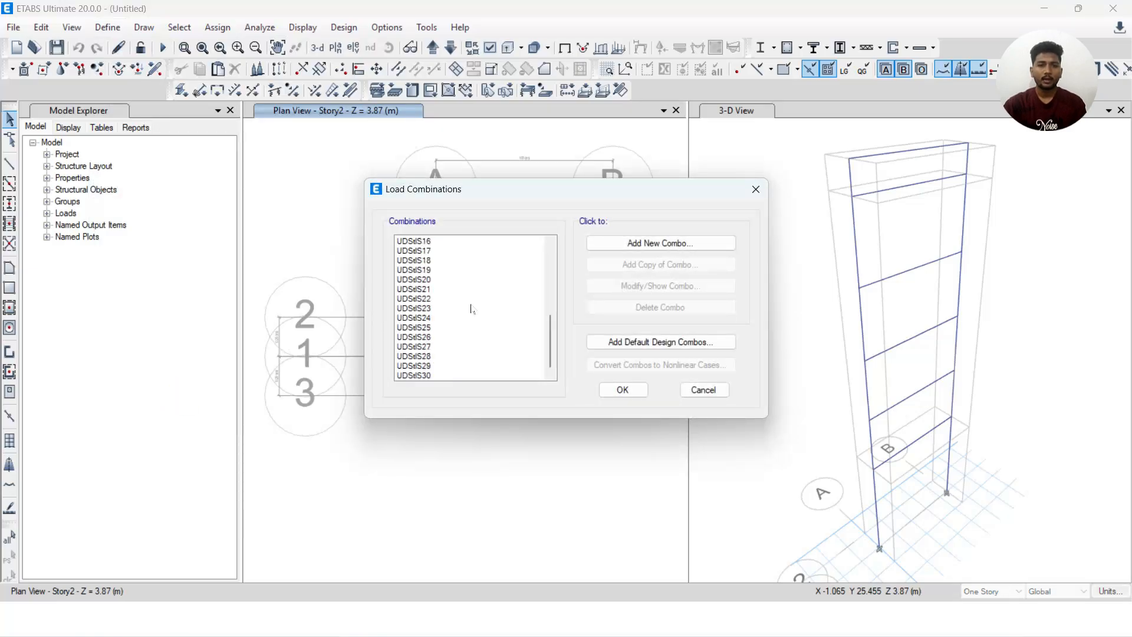
scroll(430, 313, "up", 6)
scroll(473, 280, "down", 6)
scroll(473, 280, "up", 6)
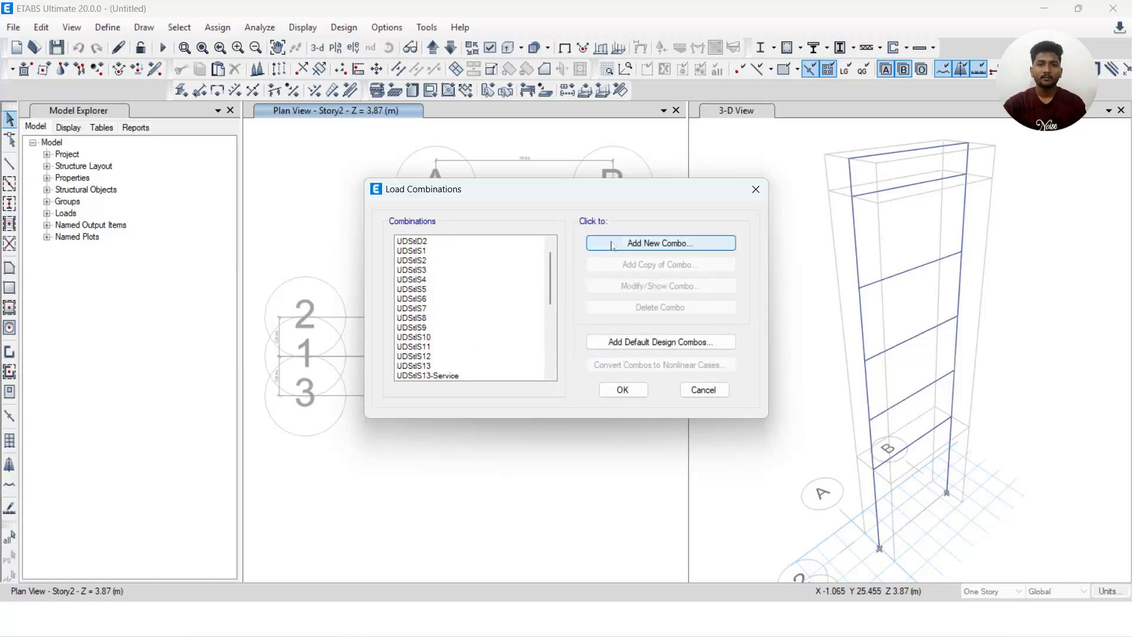
left_click(756, 189)
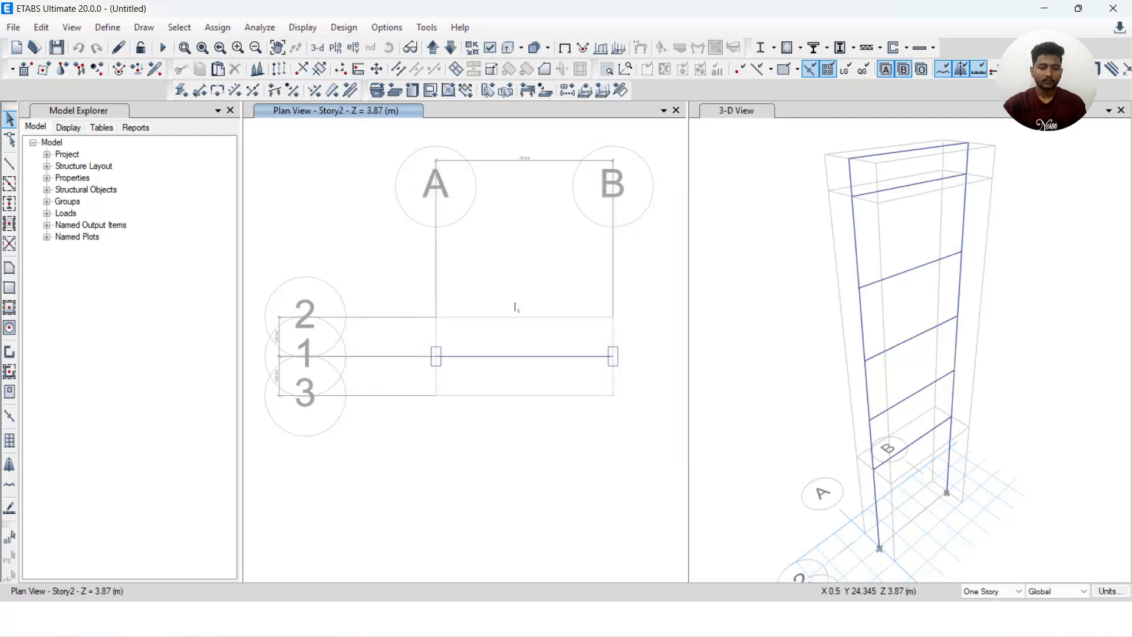
Switch to the "etabs version" presentation in Comet and advance it
key("alt+Tab")
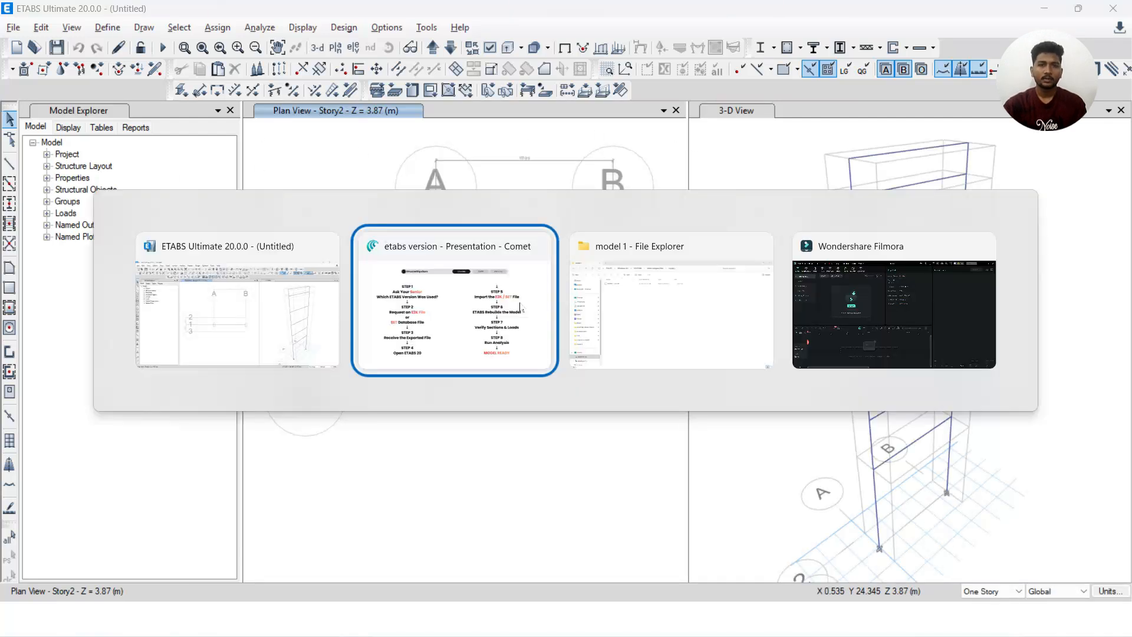
left_click(521, 305)
left_click(522, 302)
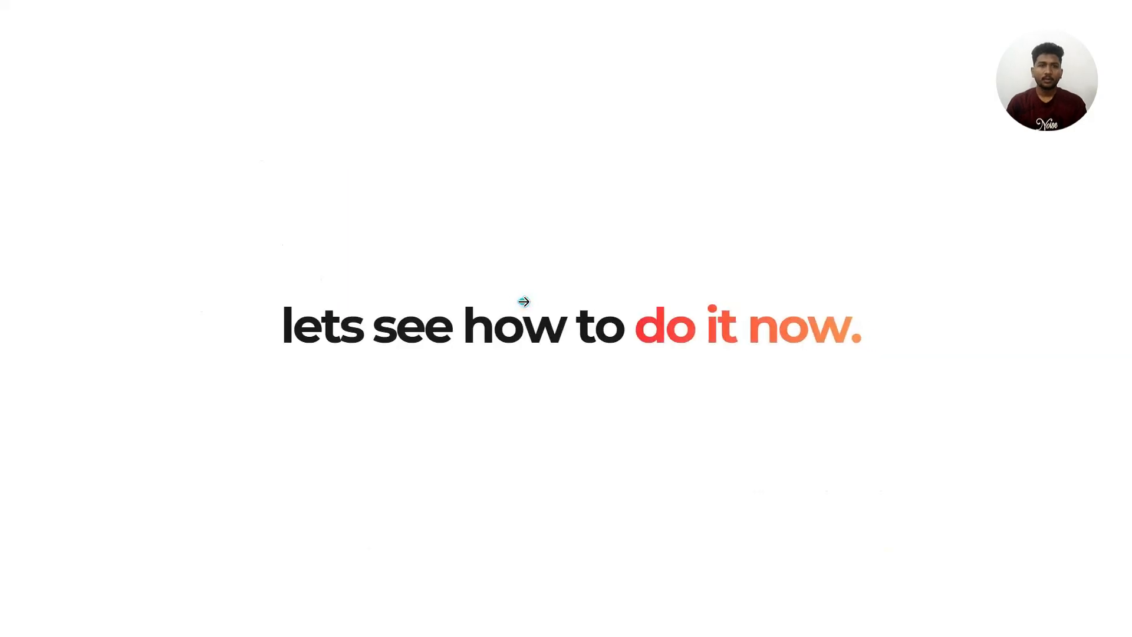